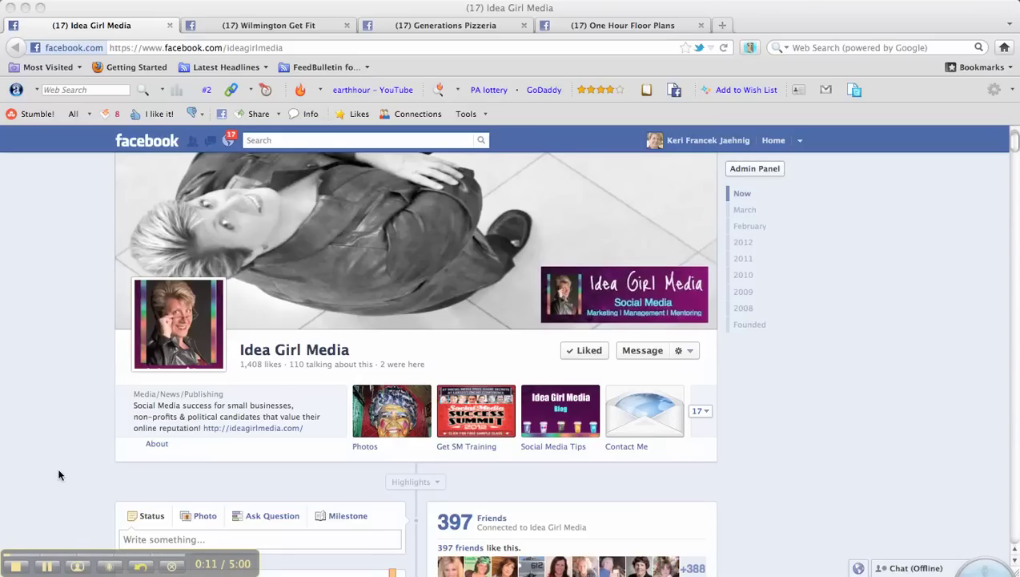
Step: Examine the Idea Girl Media page's cover, featured apps, Highlights filter and date timeline
scroll(59, 476, up, 1)
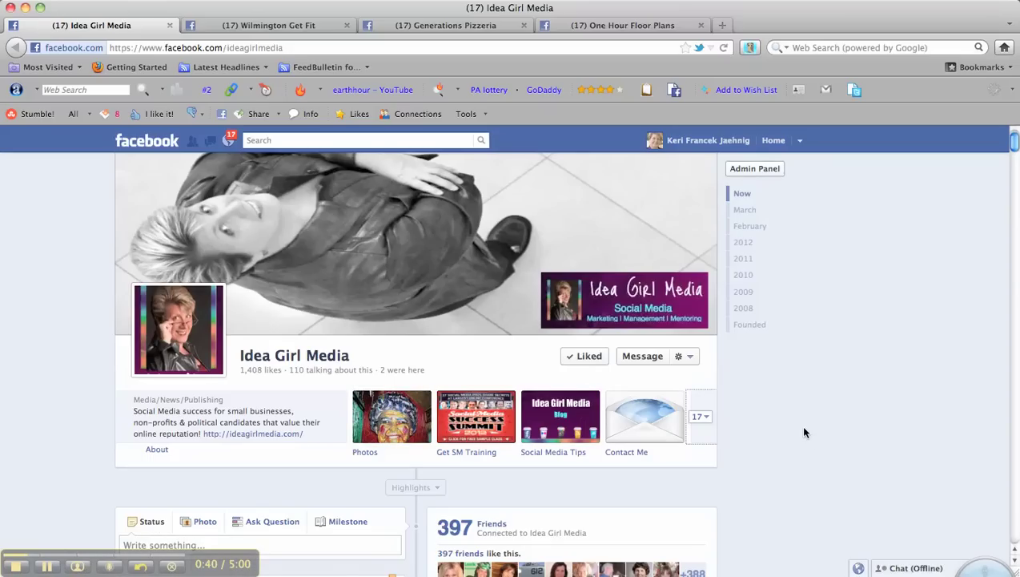
click(742, 195)
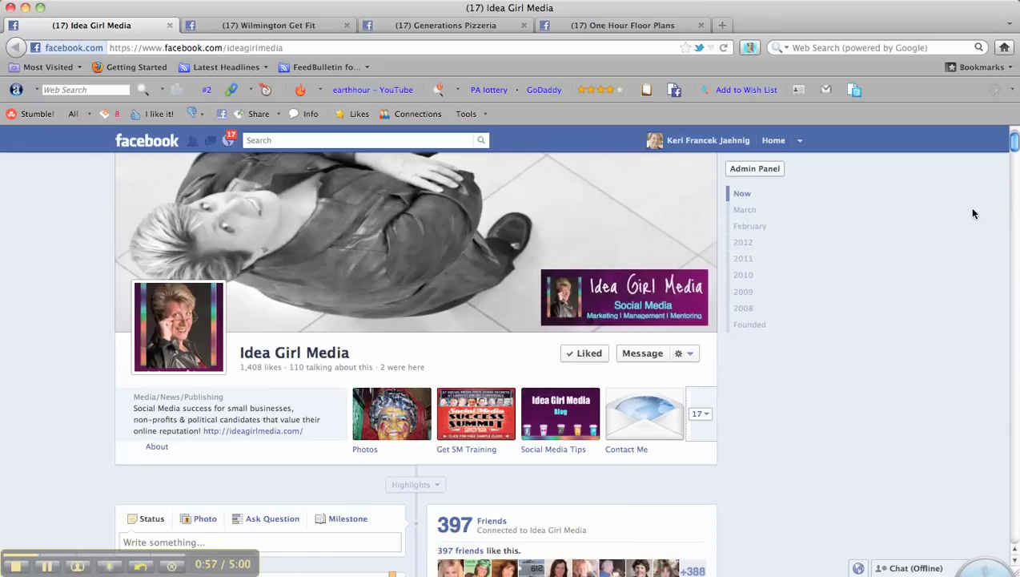
scroll(1013, 144, down, 5)
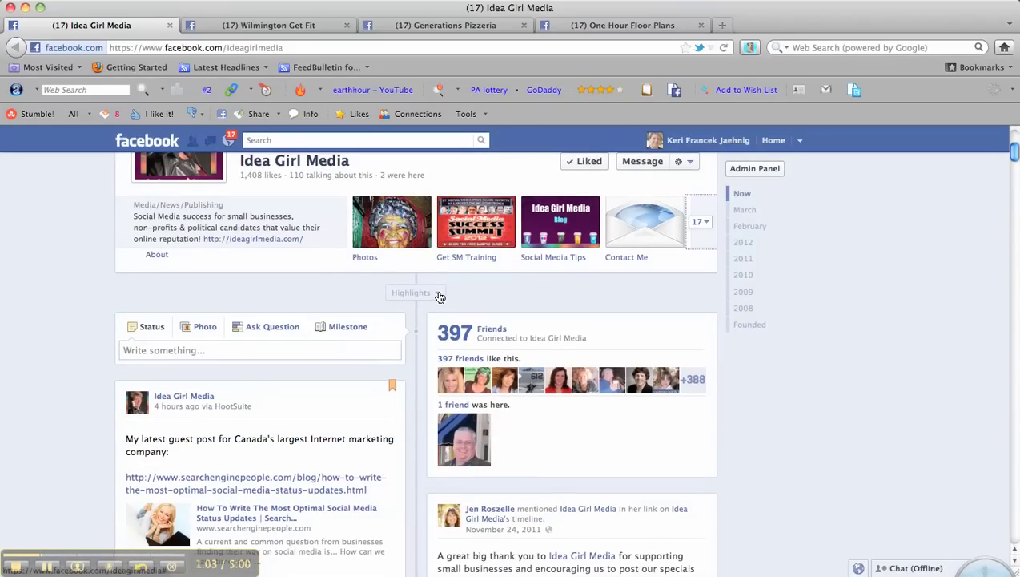
click(438, 293)
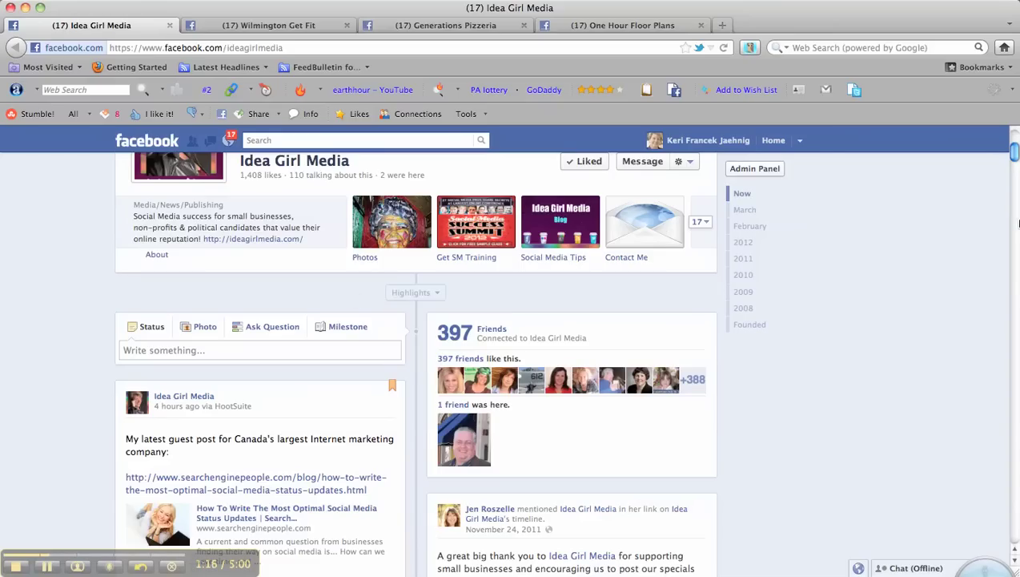
drag(1015, 154, 1016, 161)
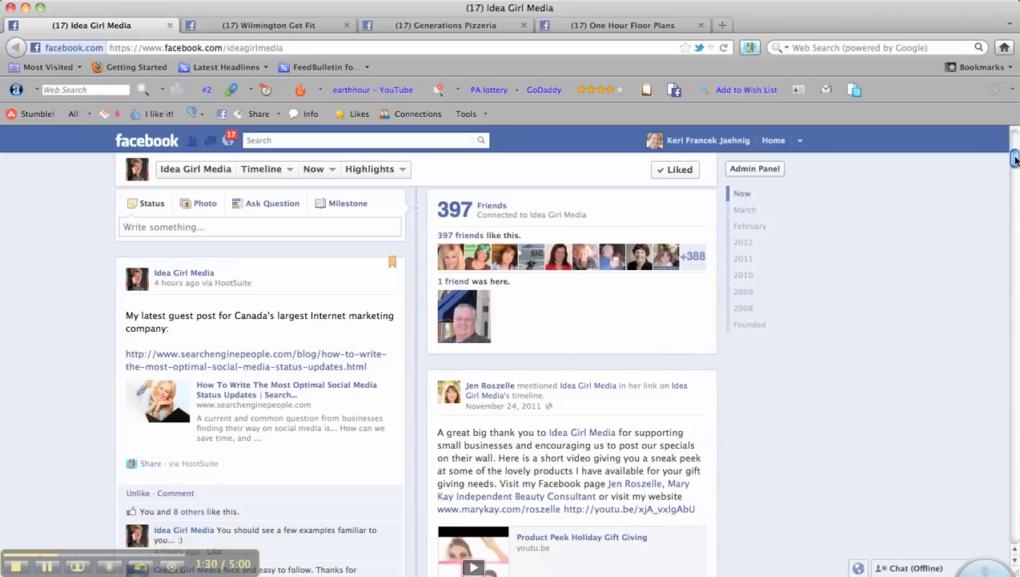
Step: Read through the Idea Girl Media timeline, covering its posts, recommendations, likes and recent activity, and return to the cover
scroll(653, 211, down, 4)
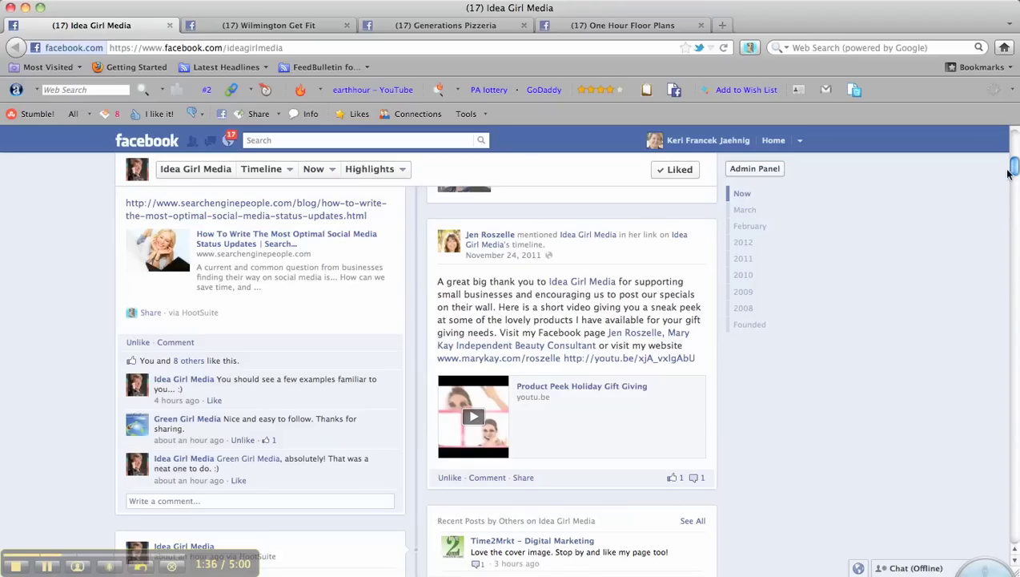
drag(1013, 164, 1015, 183)
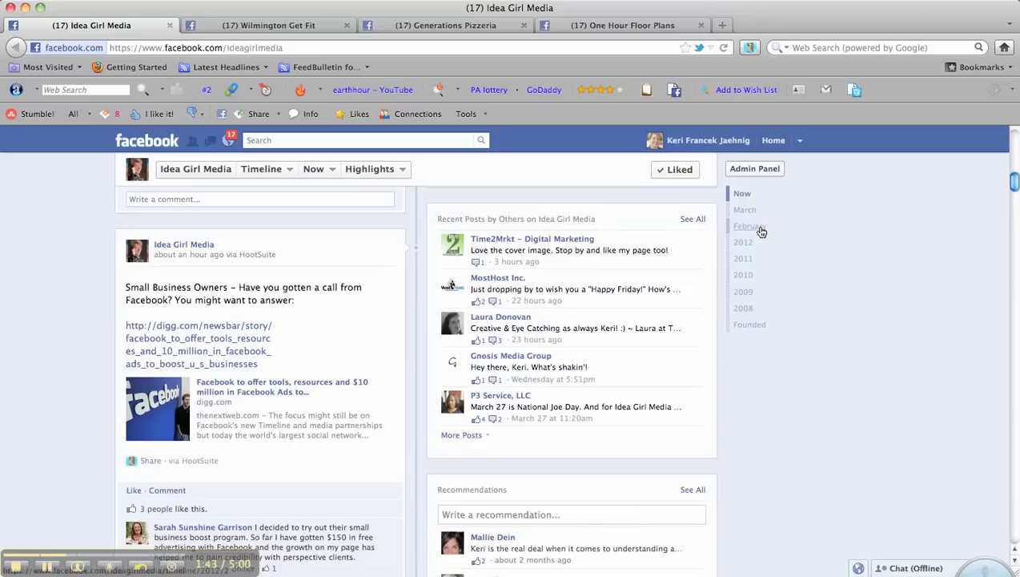
drag(1008, 188, 1016, 196)
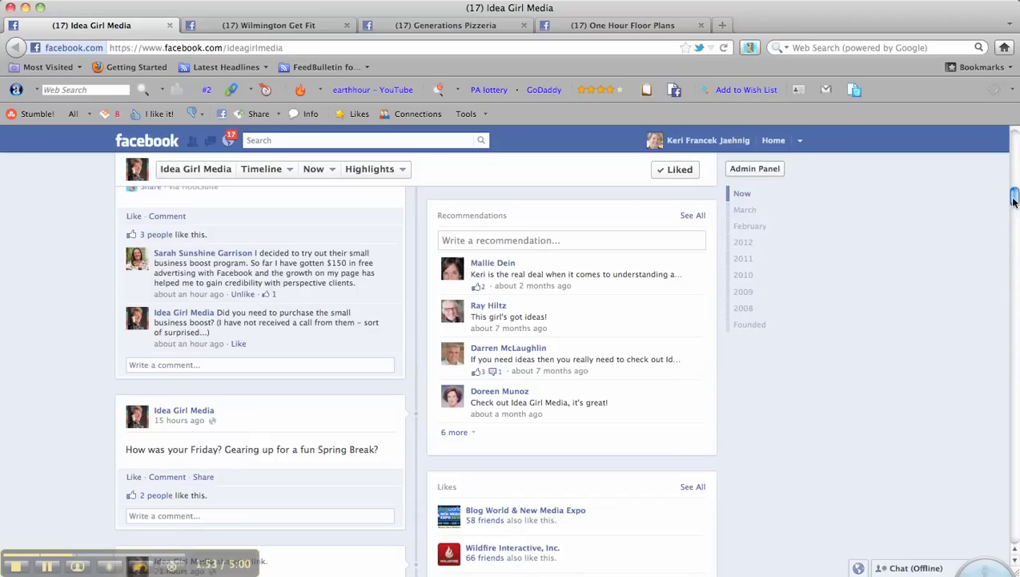
drag(1015, 198, 1015, 213)
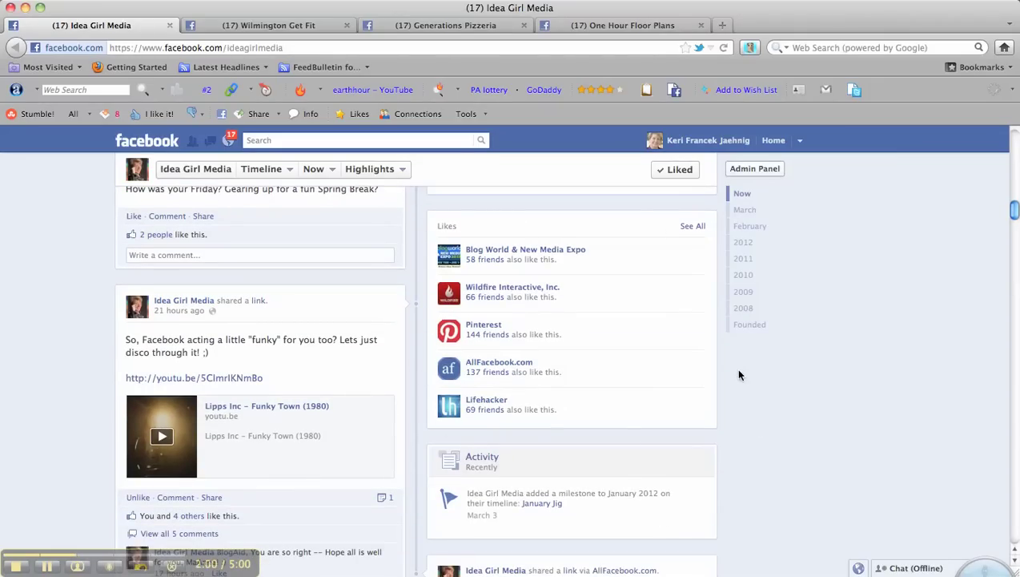
scroll(738, 375, up, 2)
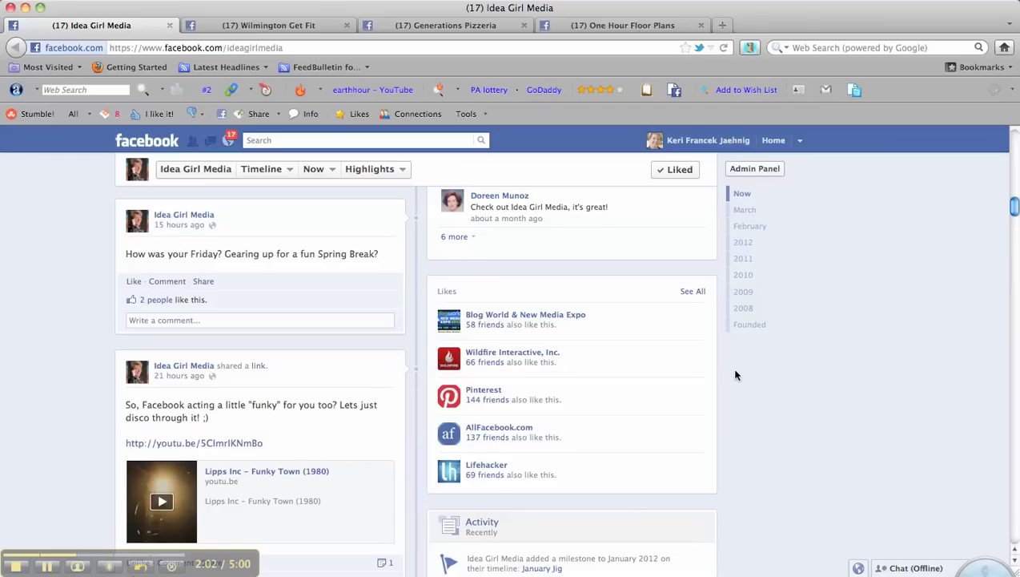
scroll(737, 375, down, 1)
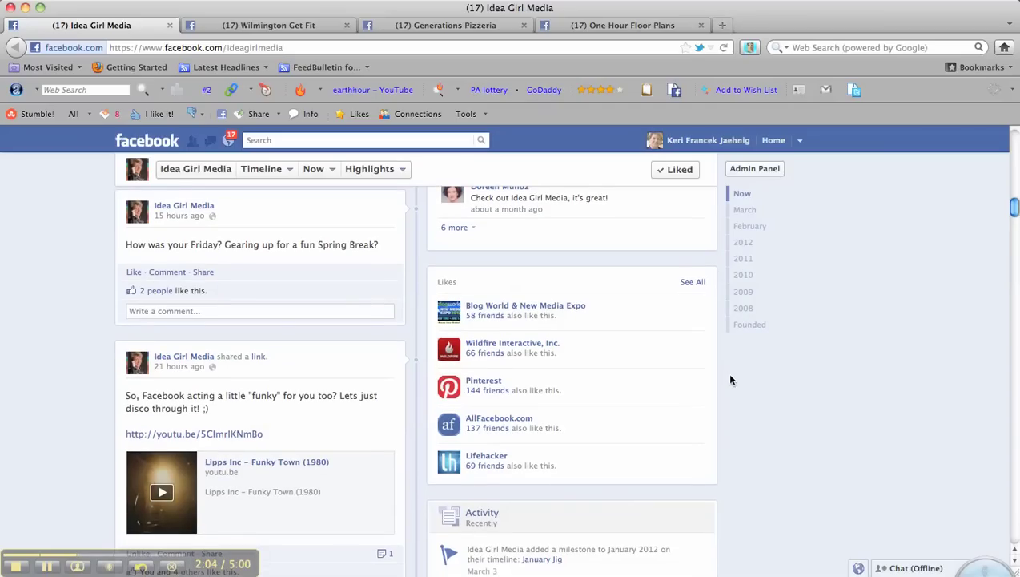
scroll(727, 378, up, 1)
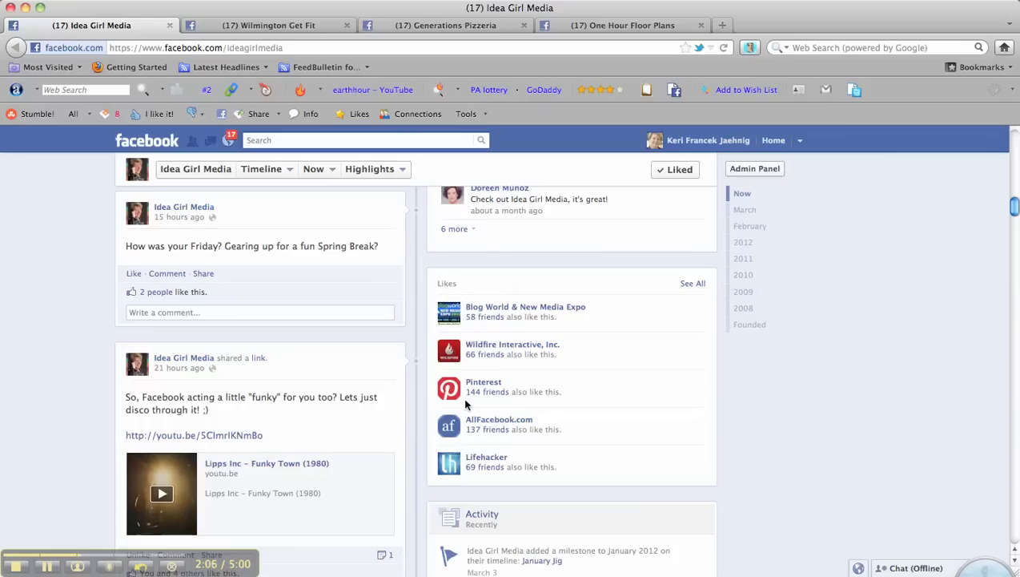
scroll(1007, 366, down, 1)
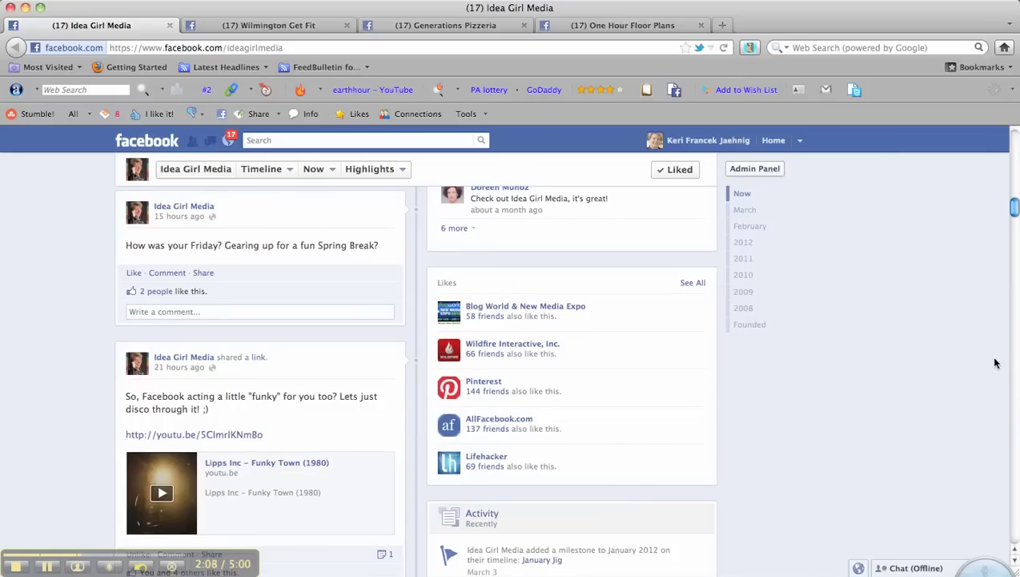
drag(1014, 207, 1006, 136)
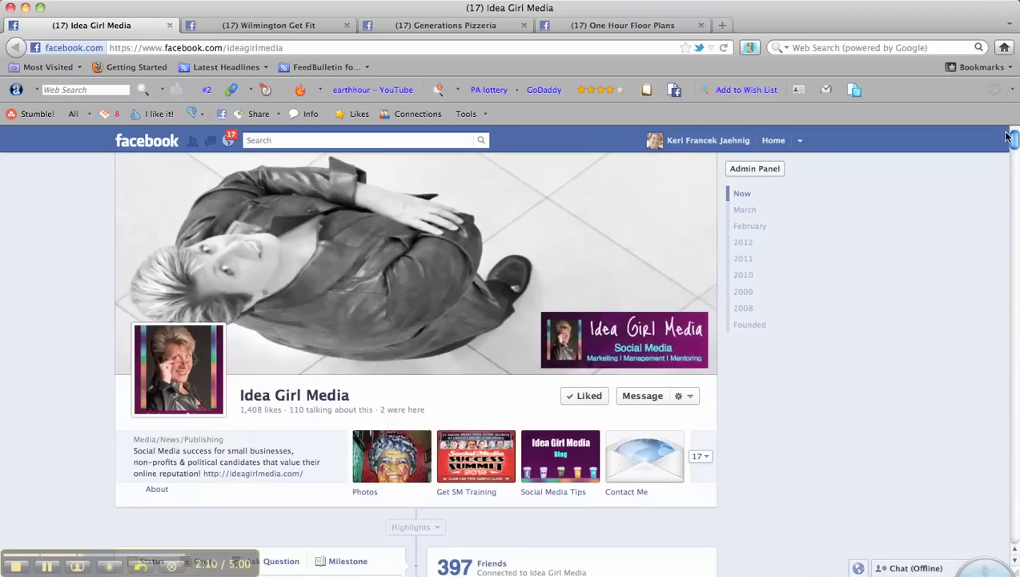
Step: Switch to the Wilmington Get Fit page and look over its cover image and custom app thumbnails
click(246, 26)
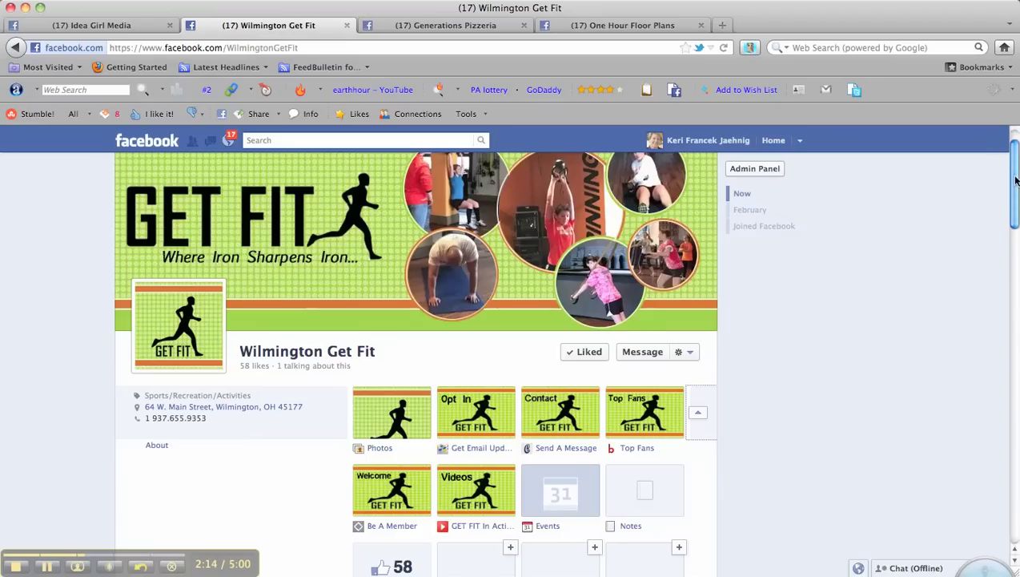
key(super+r)
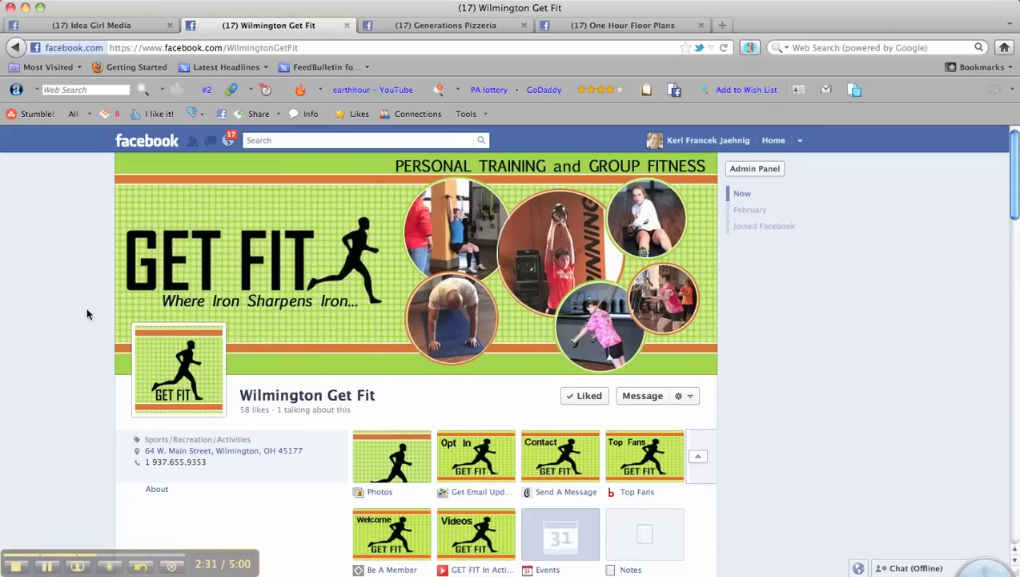
scroll(88, 314, down, 1)
scroll(88, 313, down, 3)
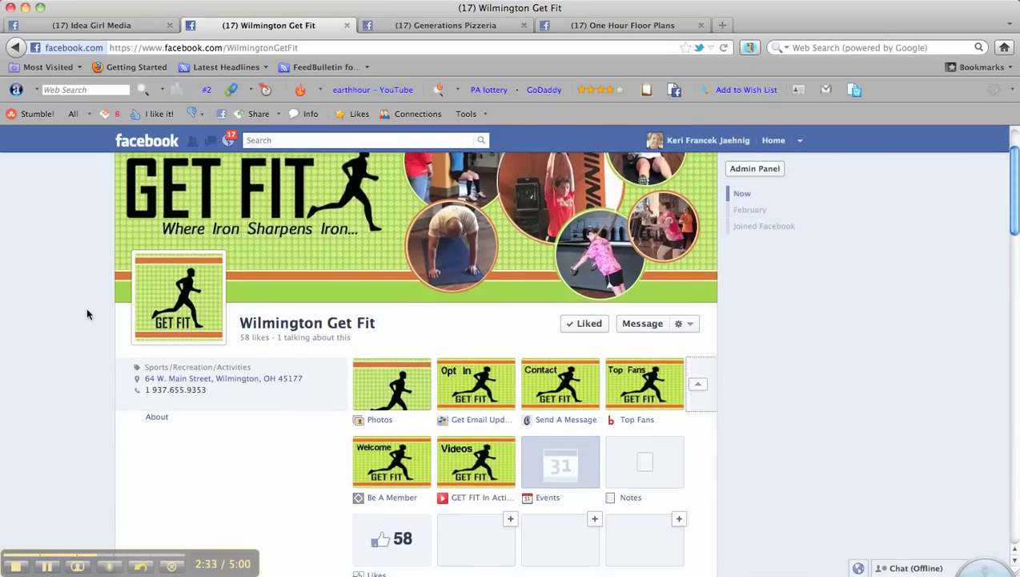
Step: Swap the Events app with Likes on the Wilmington Get Fit page, and swap the two back
scroll(87, 314, down, 1)
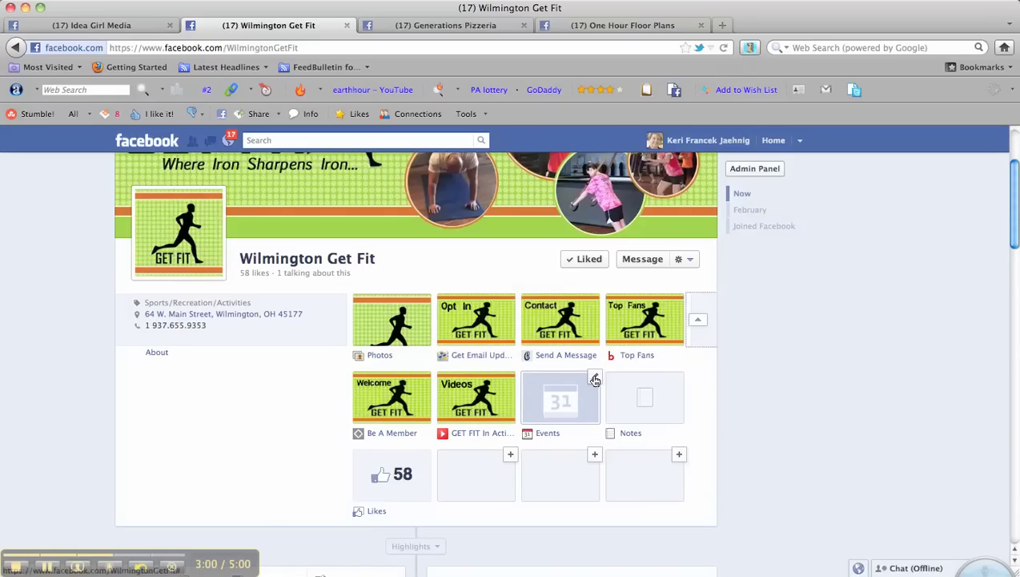
click(594, 378)
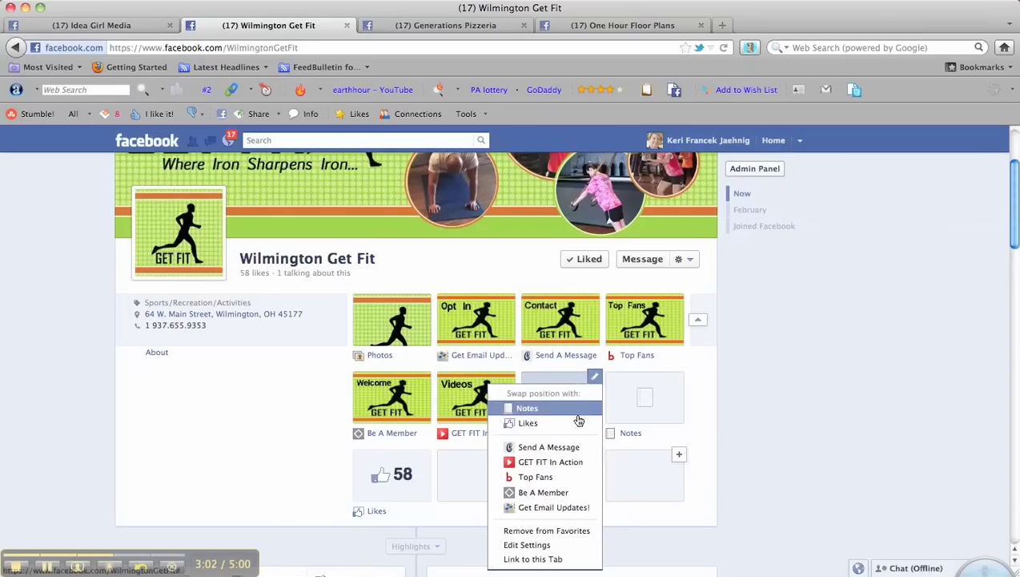
click(536, 424)
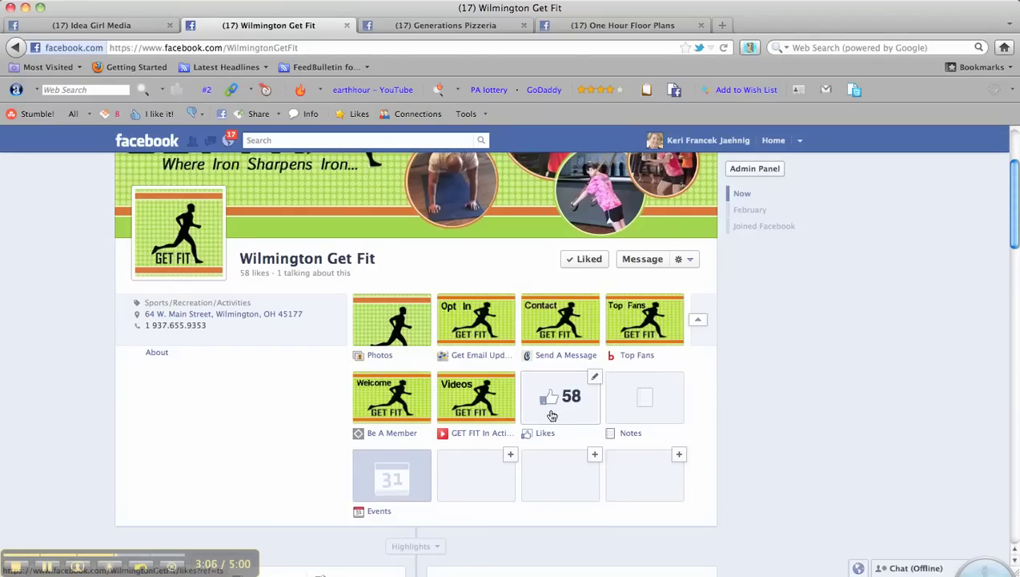
click(594, 378)
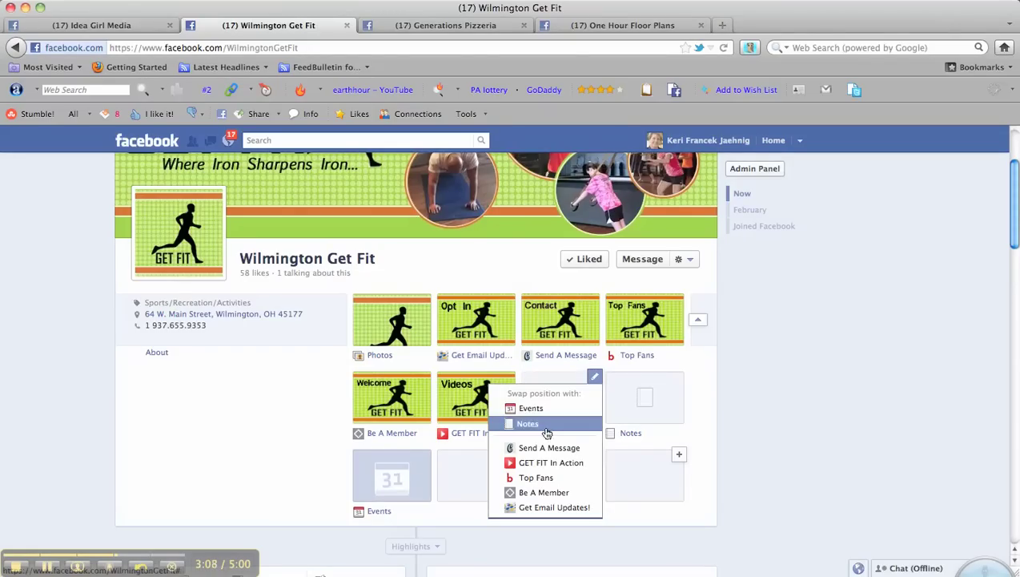
click(531, 409)
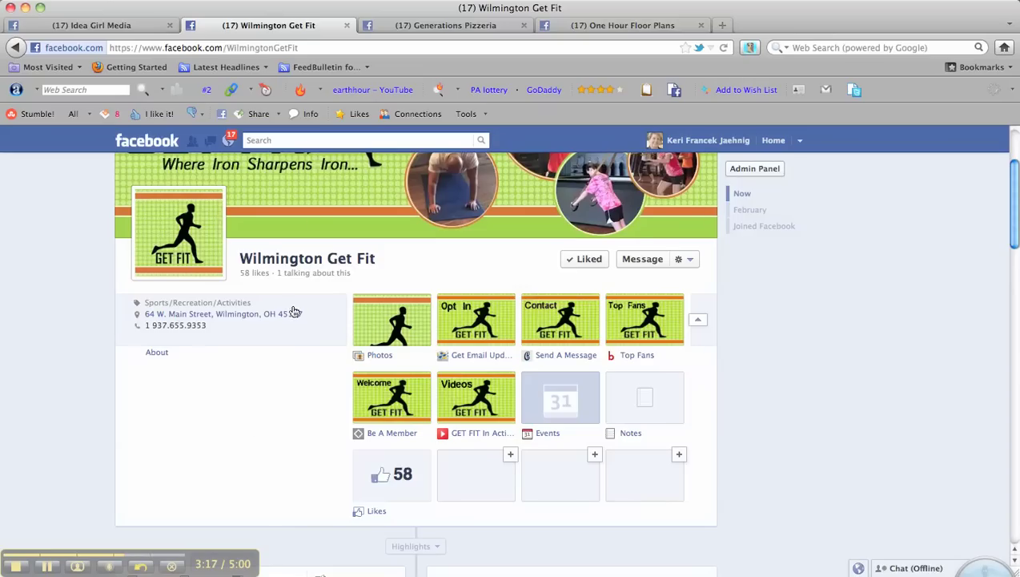
drag(1015, 210, 1016, 148)
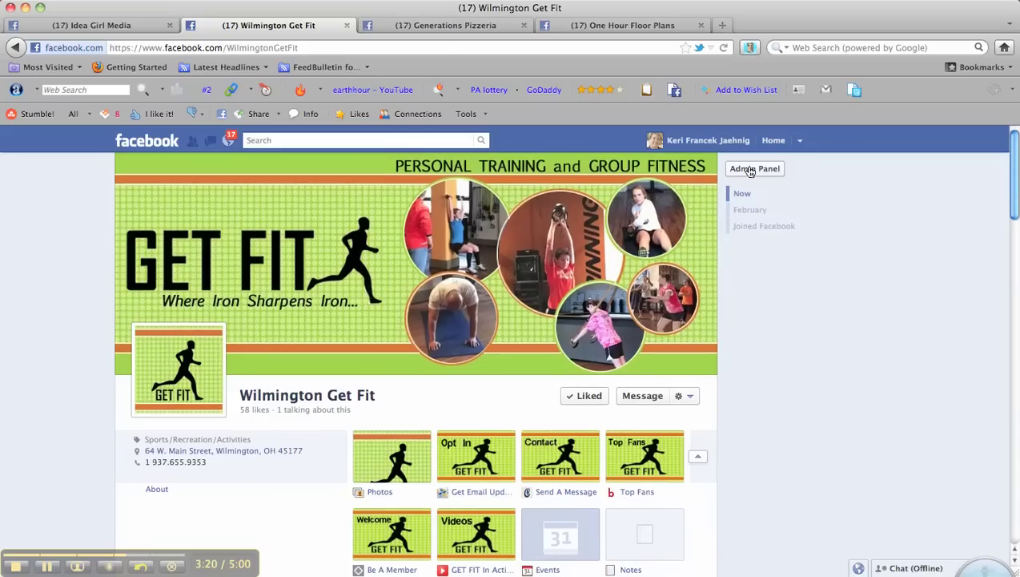
Step: Switch to the Generations Pizzeria page and look over its cover, app thumbnails and first timeline posts
click(440, 29)
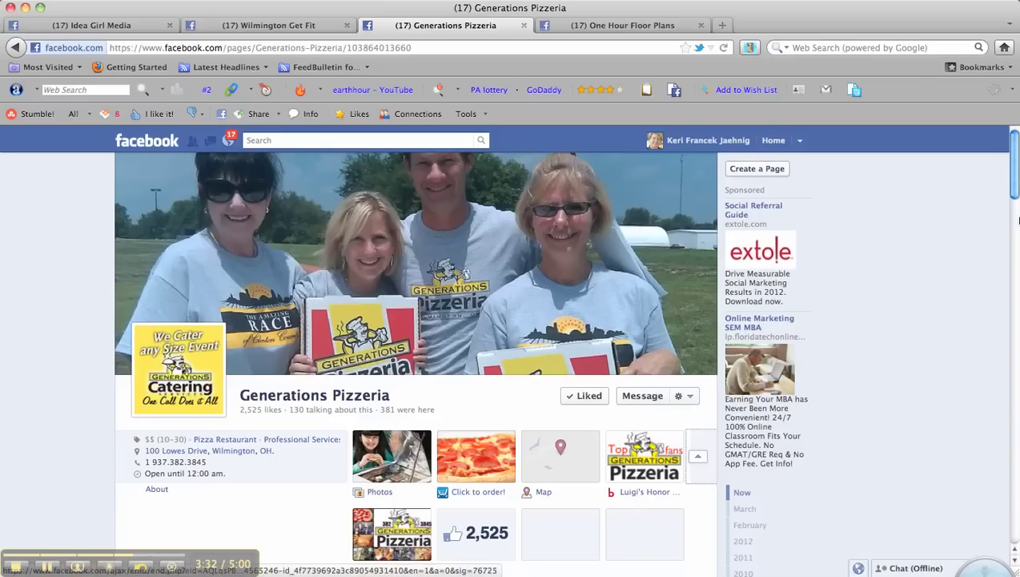
drag(1016, 139, 993, 198)
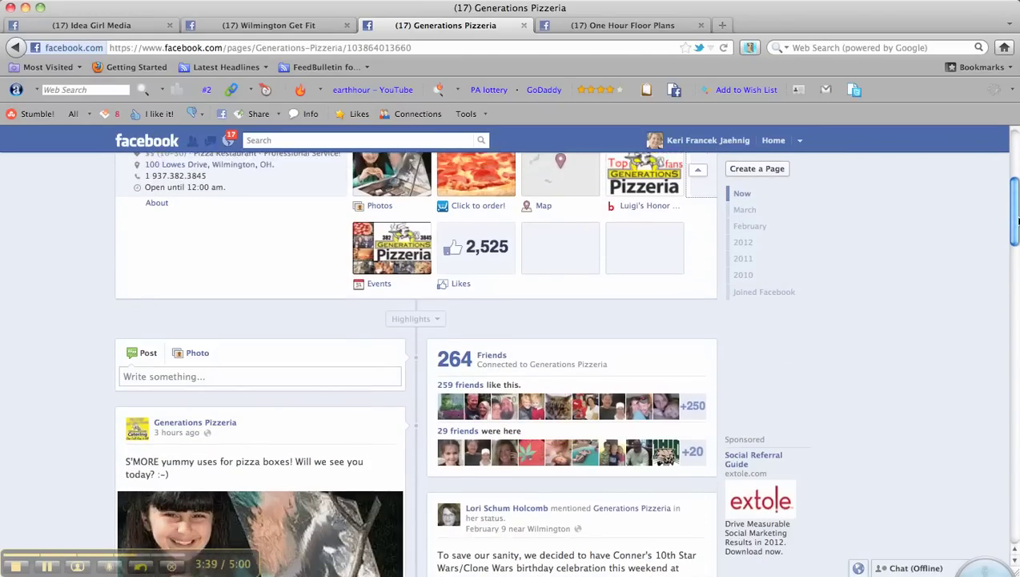
drag(1016, 231, 1016, 189)
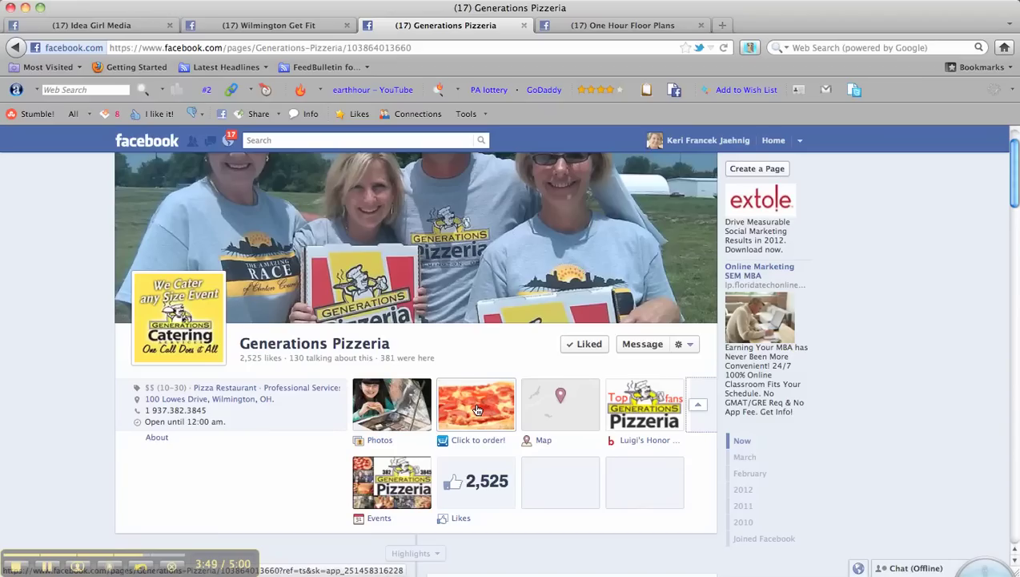
scroll(1013, 192, up, 2)
Step: Switch to the One Hour Floor Plans page and look over its cover and featured apps
click(622, 26)
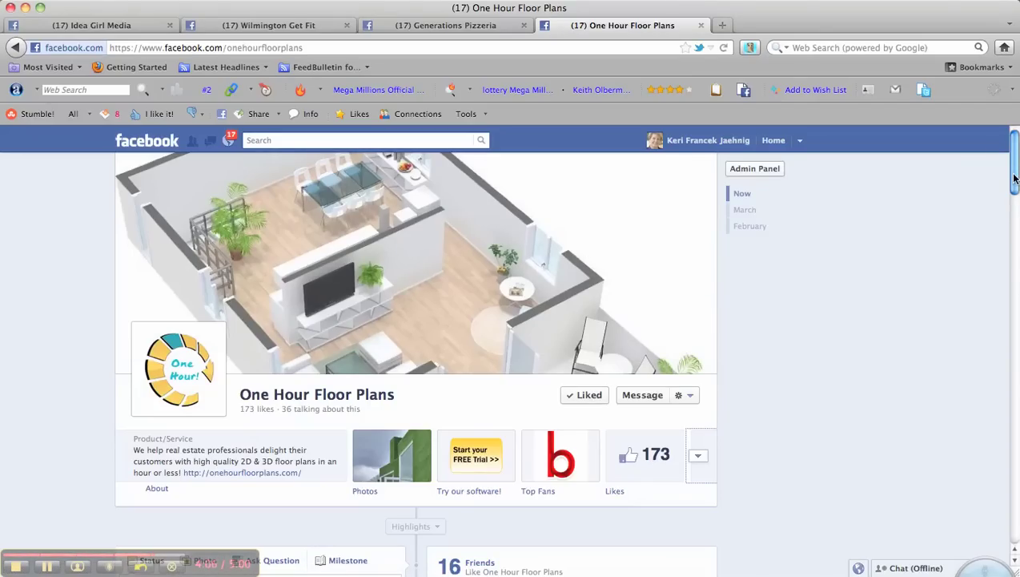
drag(1013, 177, 1014, 187)
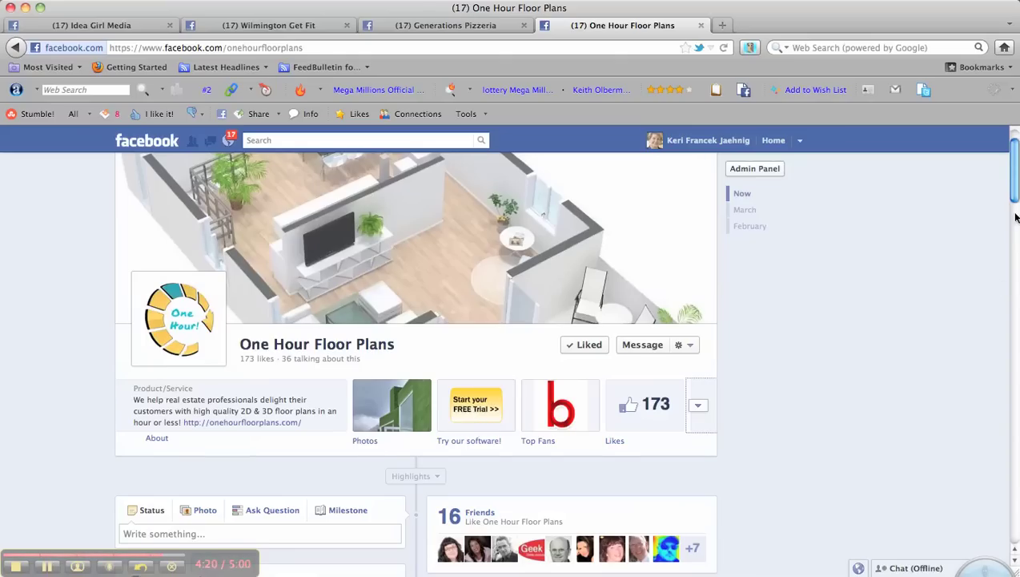
scroll(944, 168, up, 2)
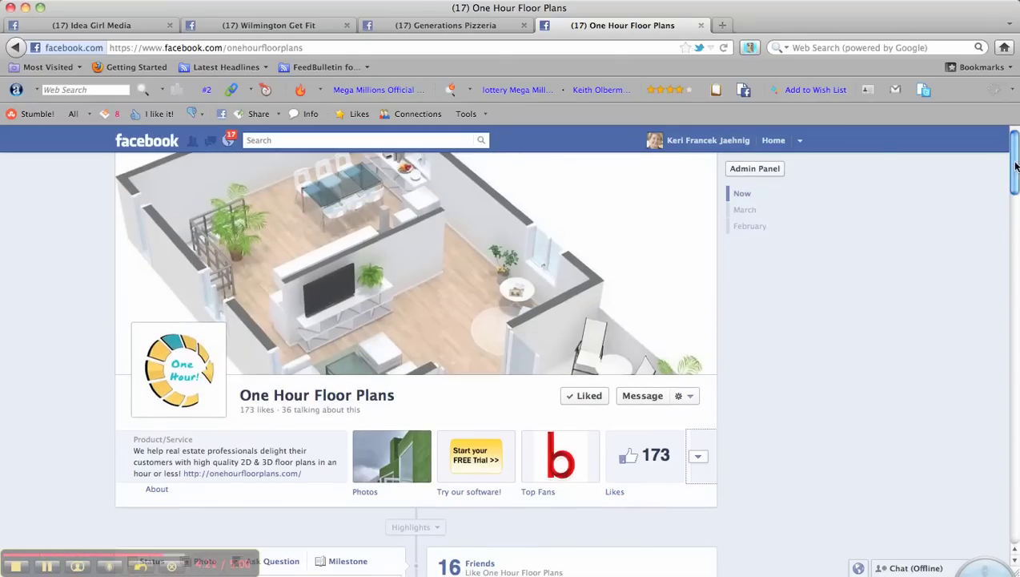
Step: Return to the Idea Girl Media page and open its Admin Panel
click(116, 24)
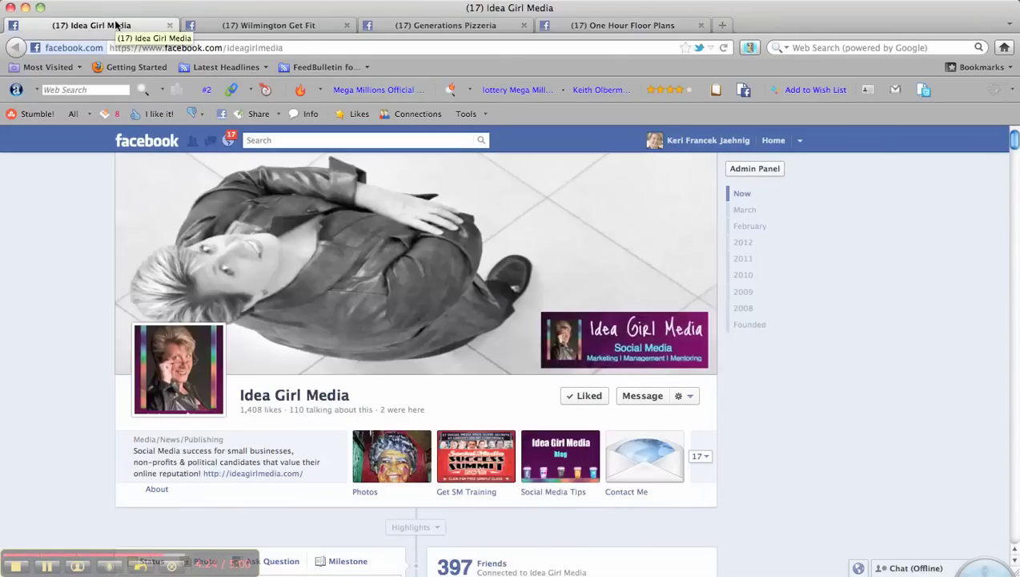
click(755, 169)
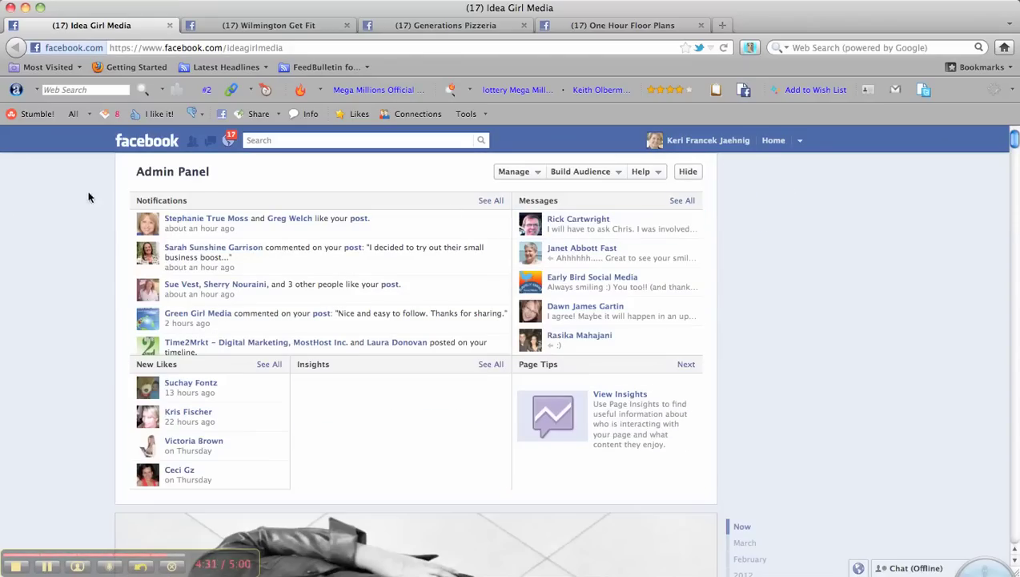